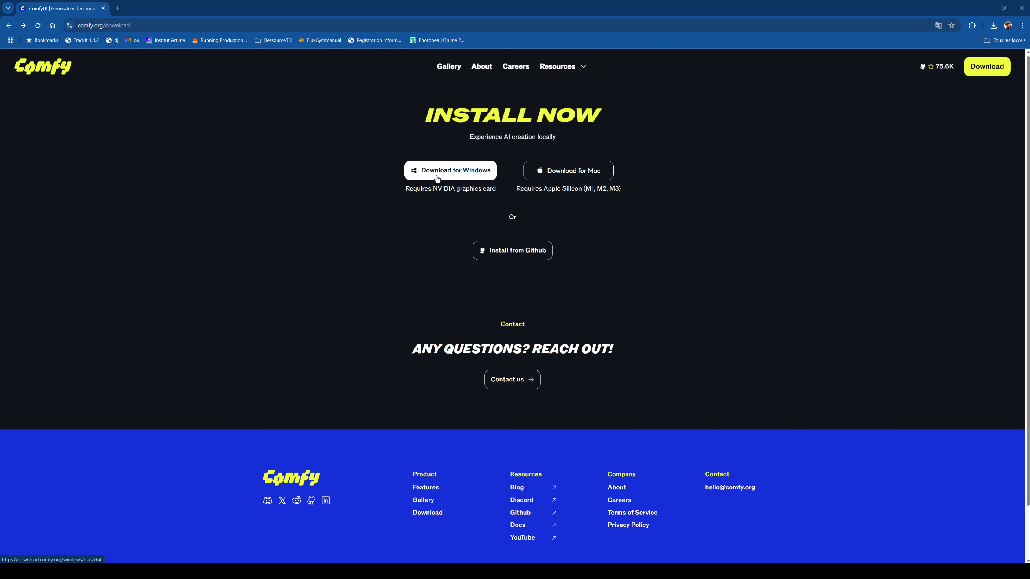
Run the ComfyUI setup, selecting NVIDIA as the GPU type and F:\AI\ComfyUI_App as the installation location.
{"action": "left_click", "coordinate": [994, 26]}
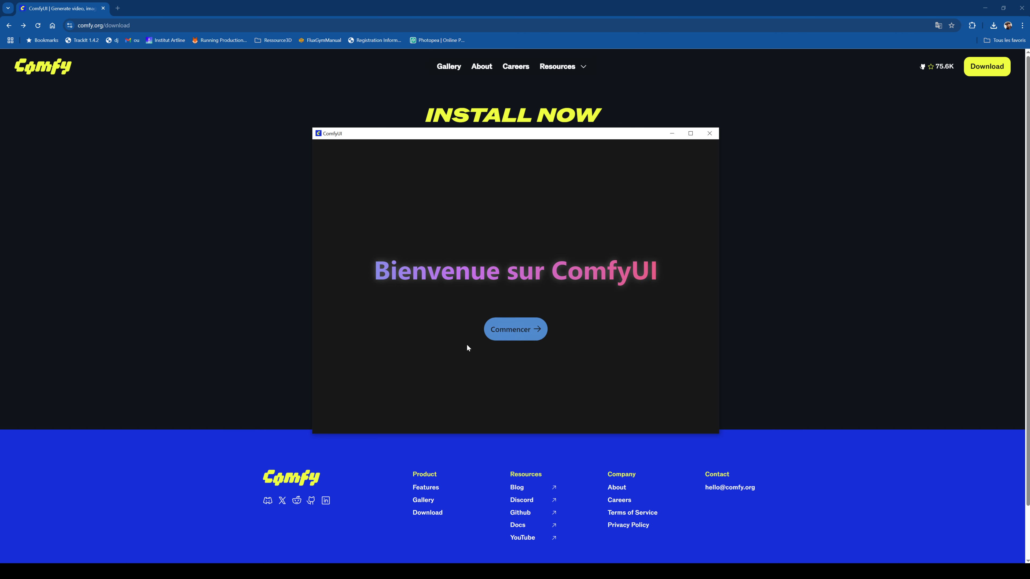
{"action": "left_click", "coordinate": [536, 329]}
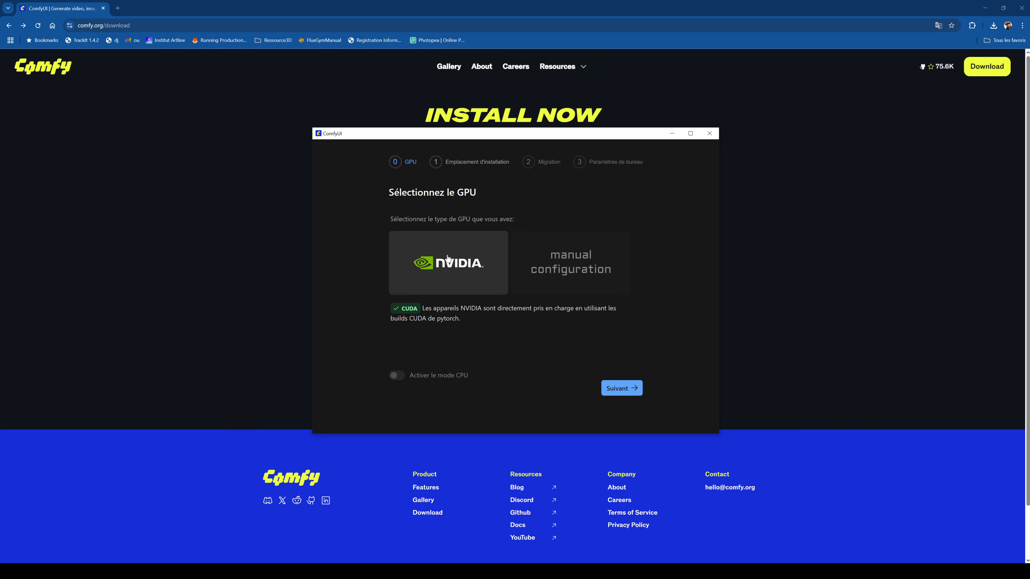
{"action": "left_click", "coordinate": [479, 282]}
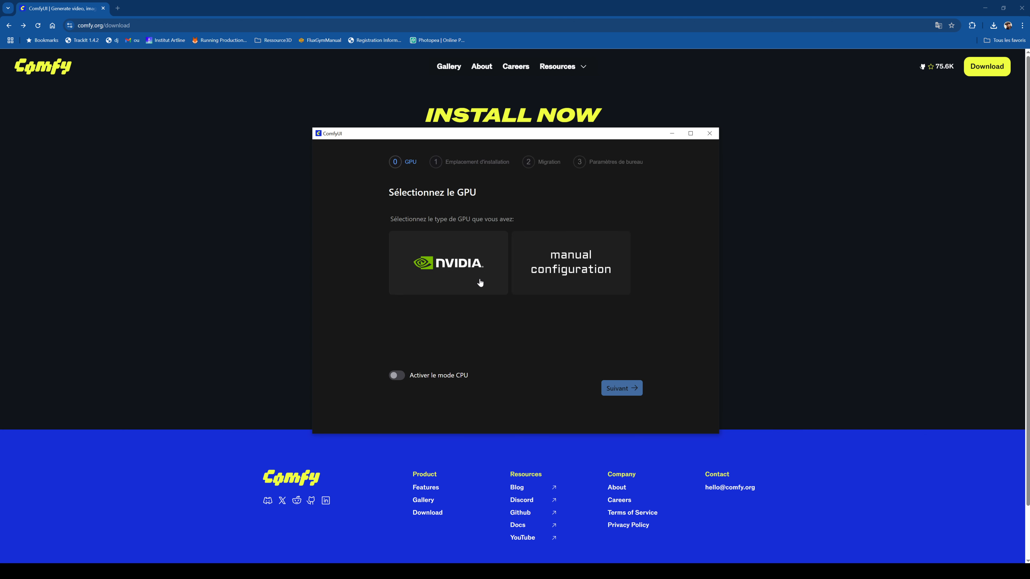
{"action": "left_click", "coordinate": [472, 271]}
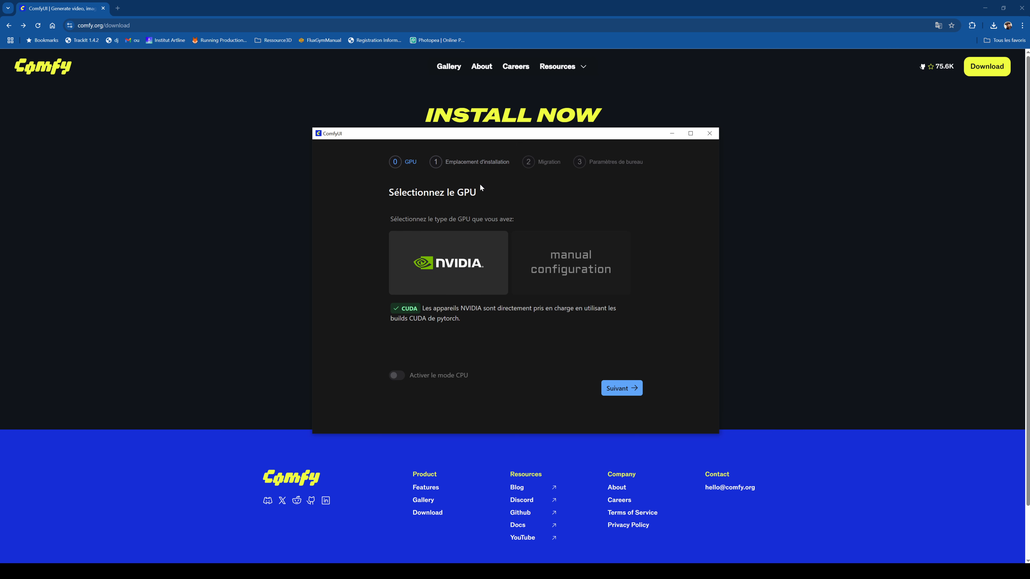
{"action": "left_click", "coordinate": [623, 389]}
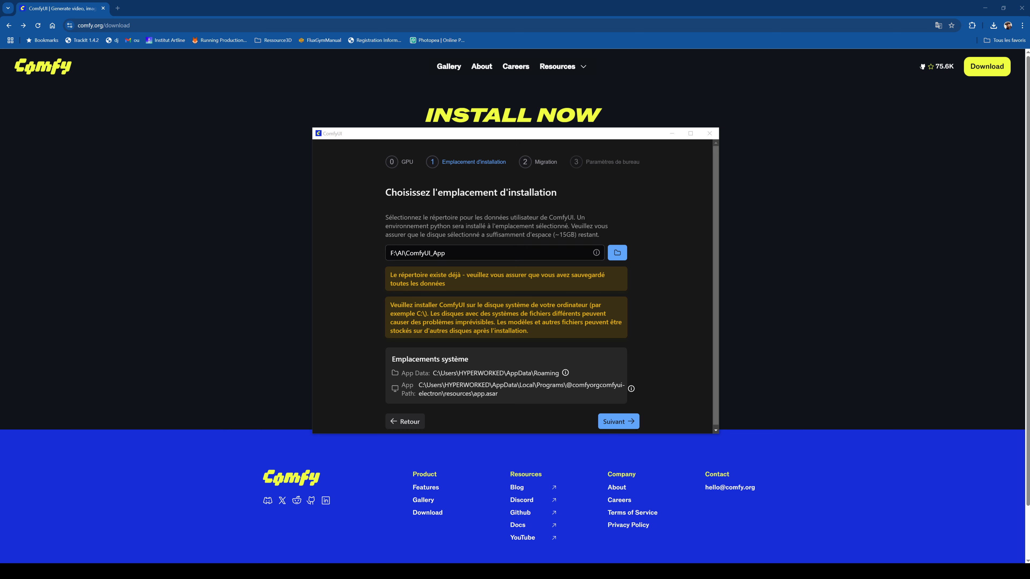
{"action": "left_click", "coordinate": [625, 425]}
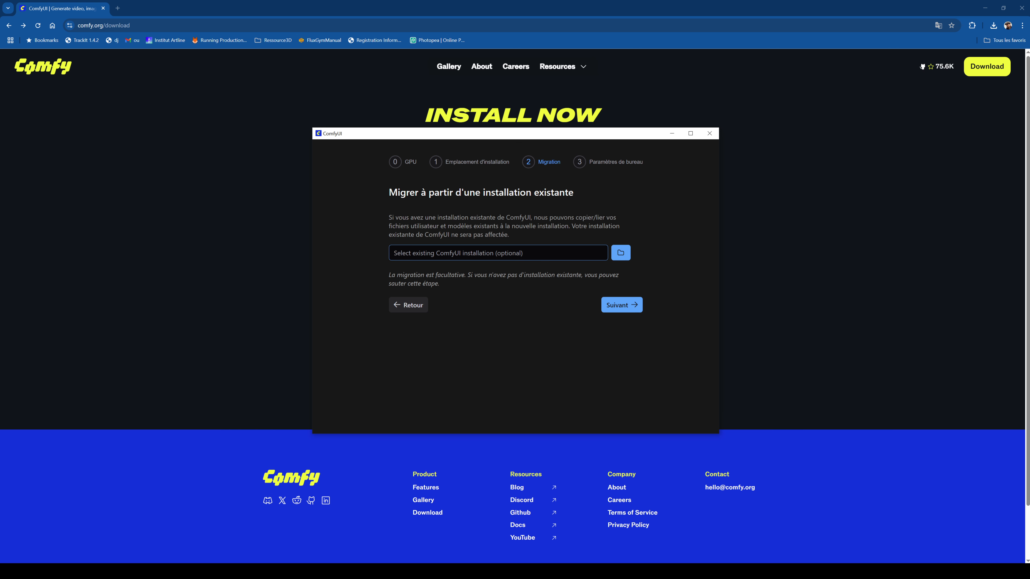
Migrate user files, models and custom nodes from the ComfyUI folder in F:\AI\ComfyUI_windows_portable_nvidia_cu121_or_cpu\ComfyUI_windows_portable.
{"action": "left_click", "coordinate": [620, 253]}
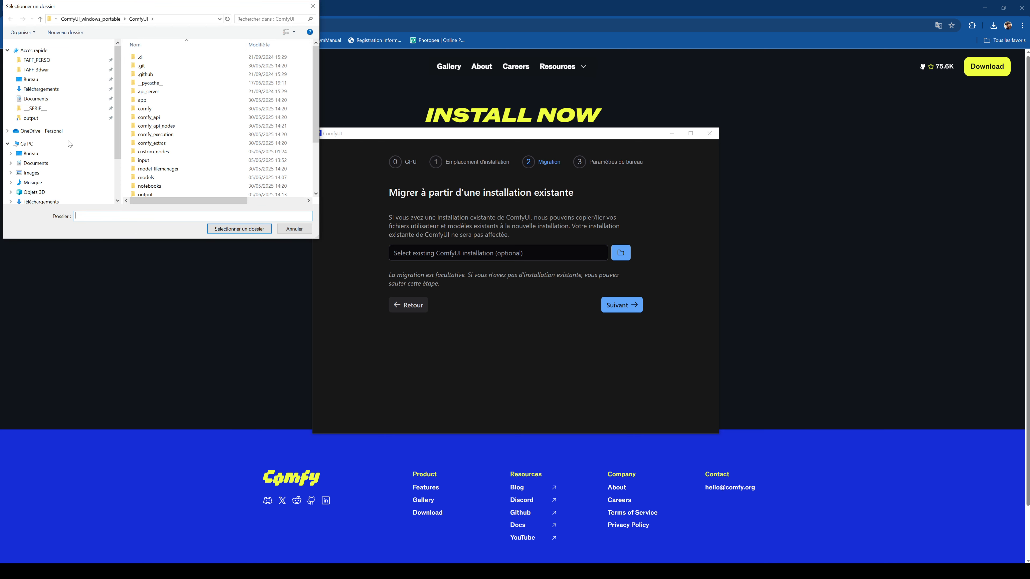
{"action": "scroll", "coordinate": [61, 162], "scroll_direction": "up", "scroll_amount": 1}
{"action": "scroll", "coordinate": [61, 161], "scroll_direction": "down", "scroll_amount": 2}
{"action": "left_click", "coordinate": [61, 176]}
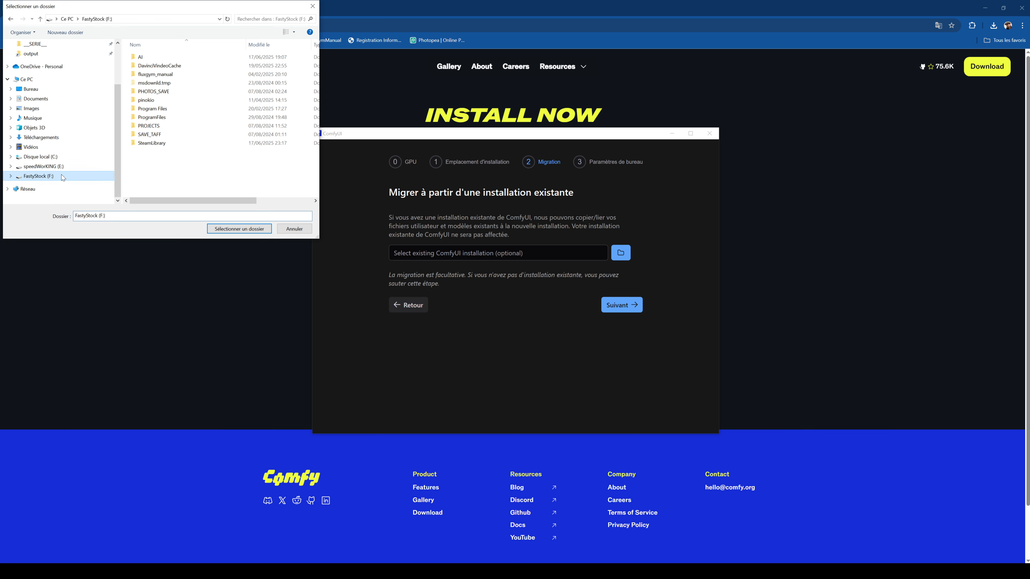
{"action": "double_click", "coordinate": [191, 59]}
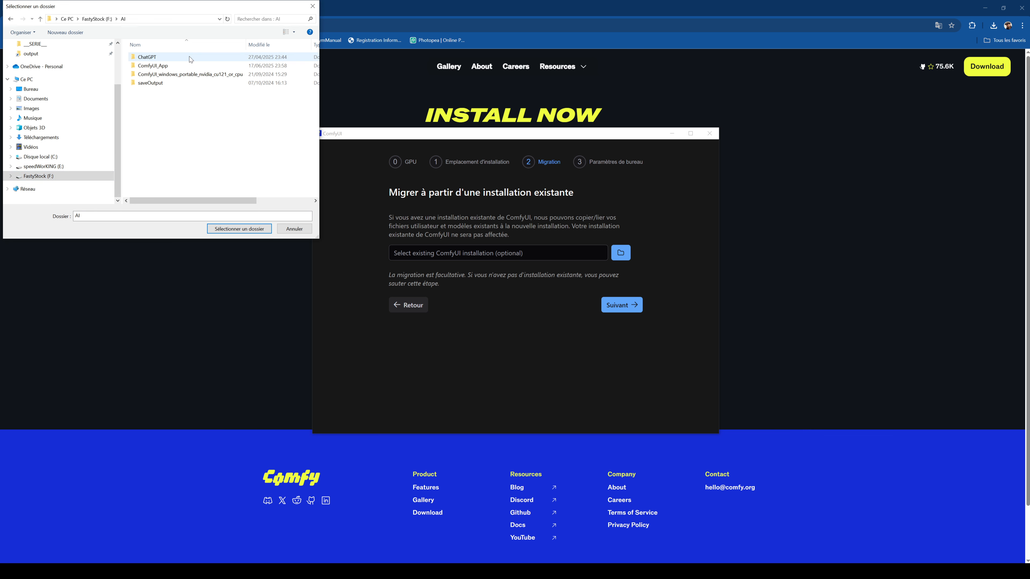
{"action": "double_click", "coordinate": [190, 75]}
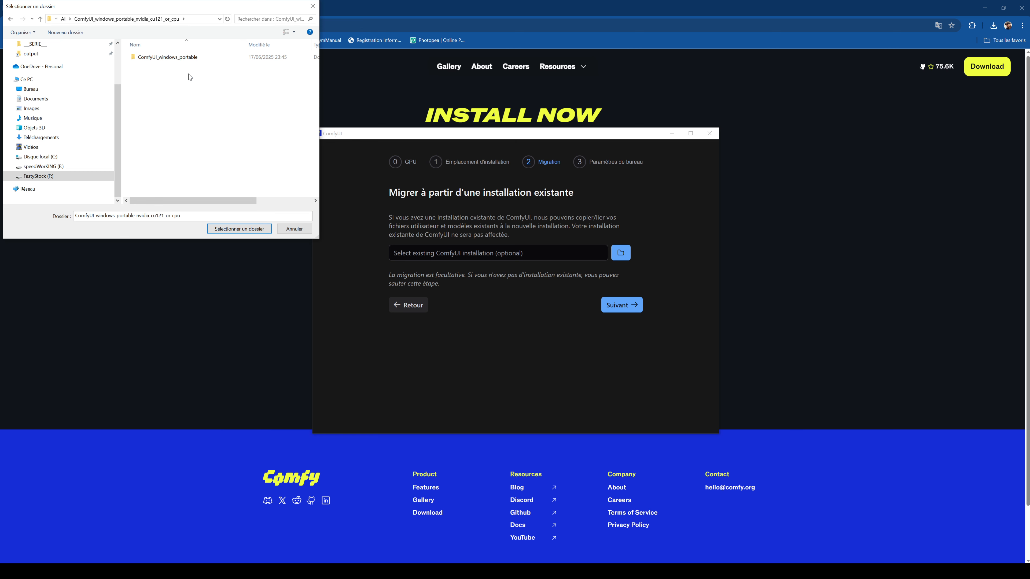
{"action": "double_click", "coordinate": [202, 58]}
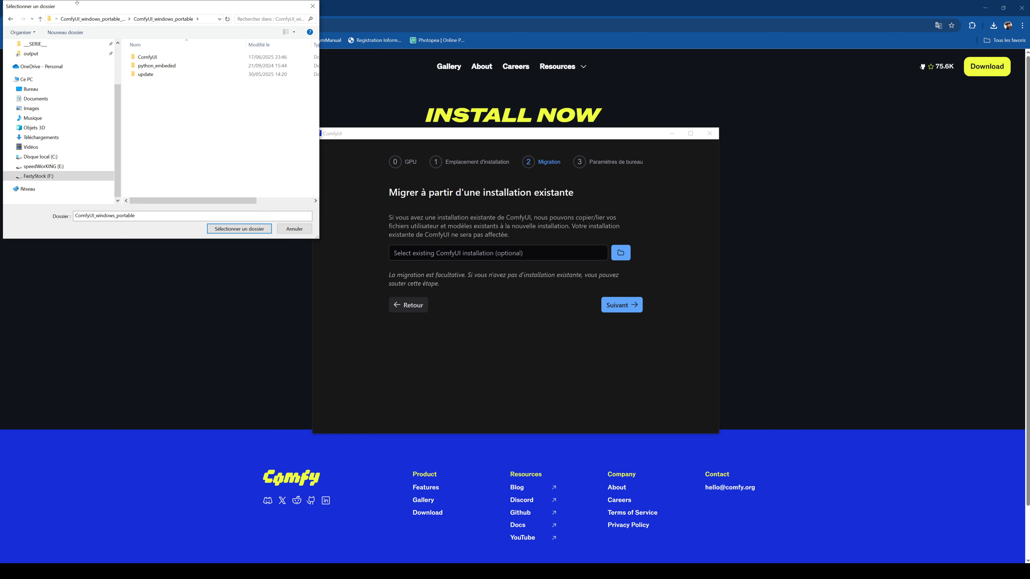
{"action": "double_click", "coordinate": [153, 56]}
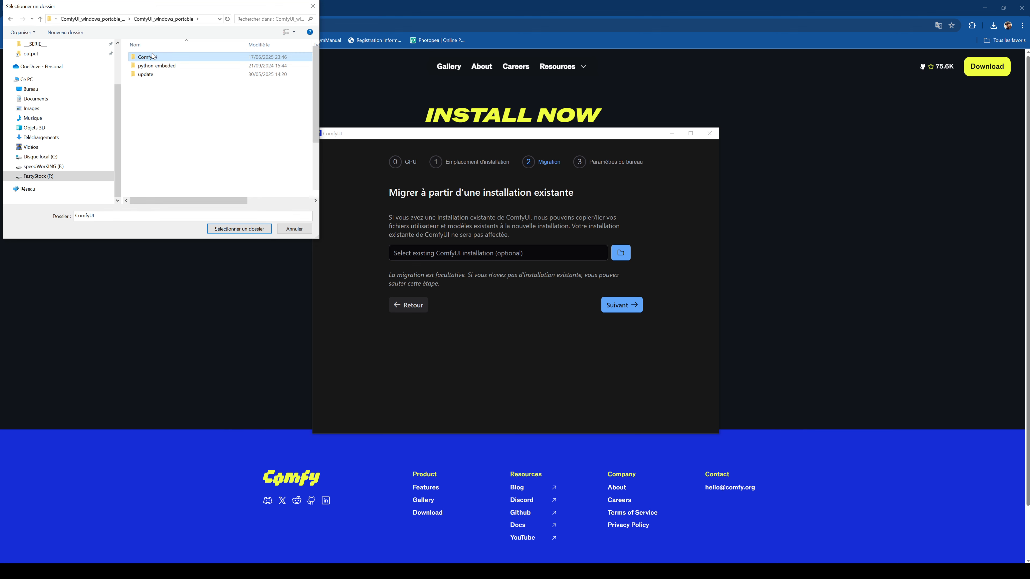
{"action": "left_click", "coordinate": [228, 228]}
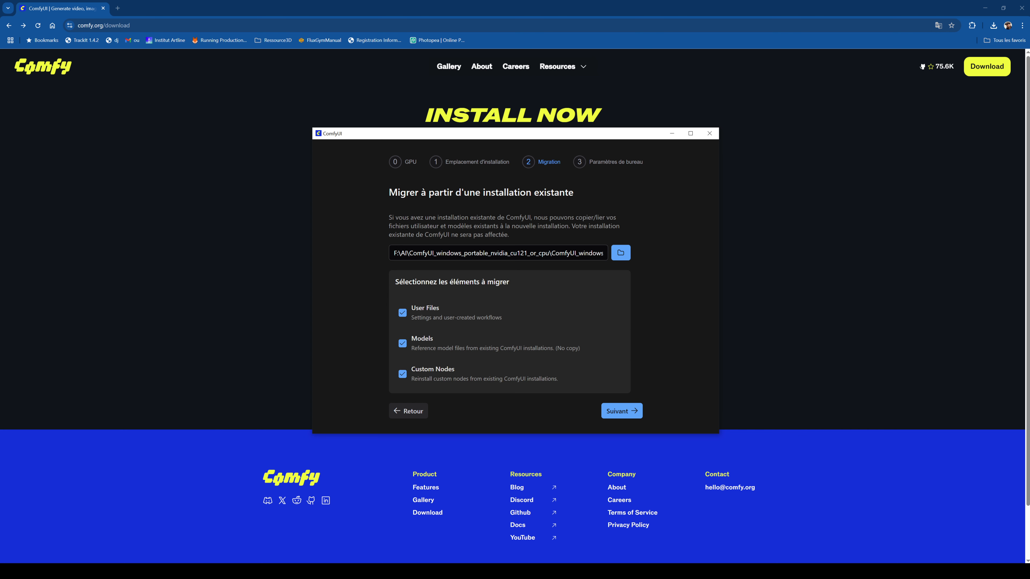
{"action": "left_click", "coordinate": [626, 412]}
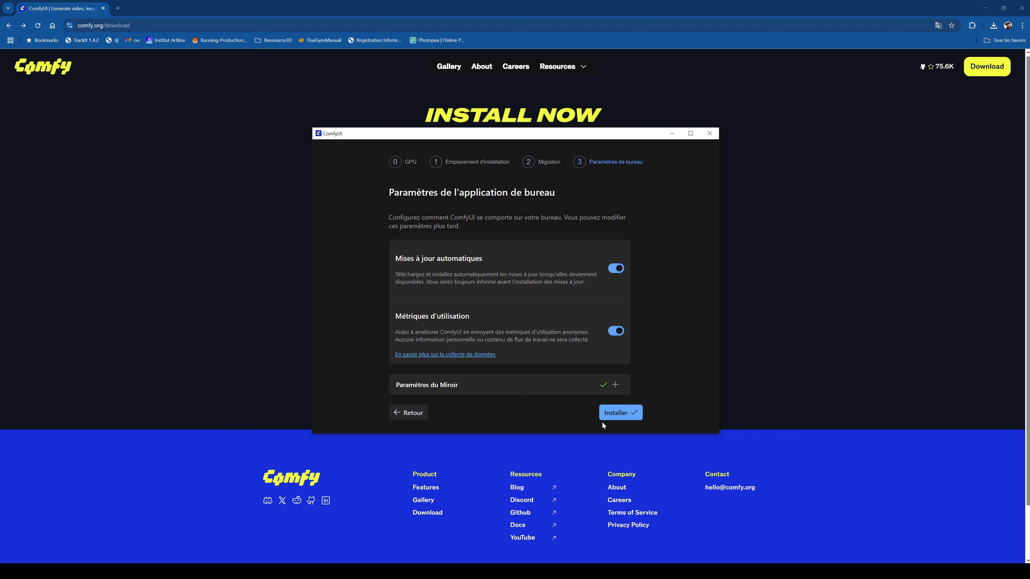
Review the Python, Pypi and Torch mirror settings and start the installation with automatic updates and usage metrics enabled.
{"action": "left_click", "coordinate": [620, 385]}
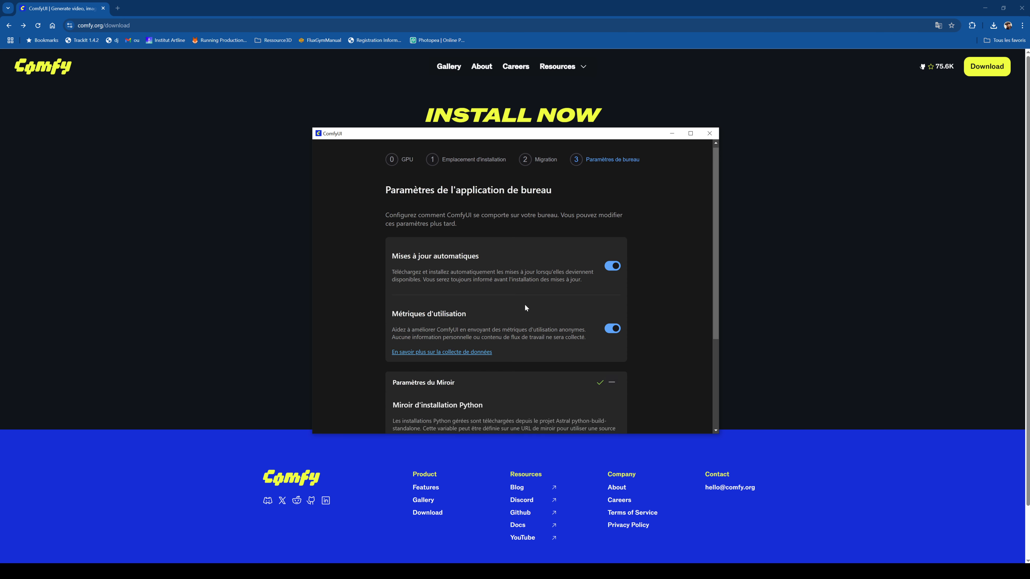
{"action": "scroll", "coordinate": [552, 322], "scroll_direction": "down", "scroll_amount": 4}
{"action": "scroll", "coordinate": [476, 244], "scroll_direction": "down", "scroll_amount": 2}
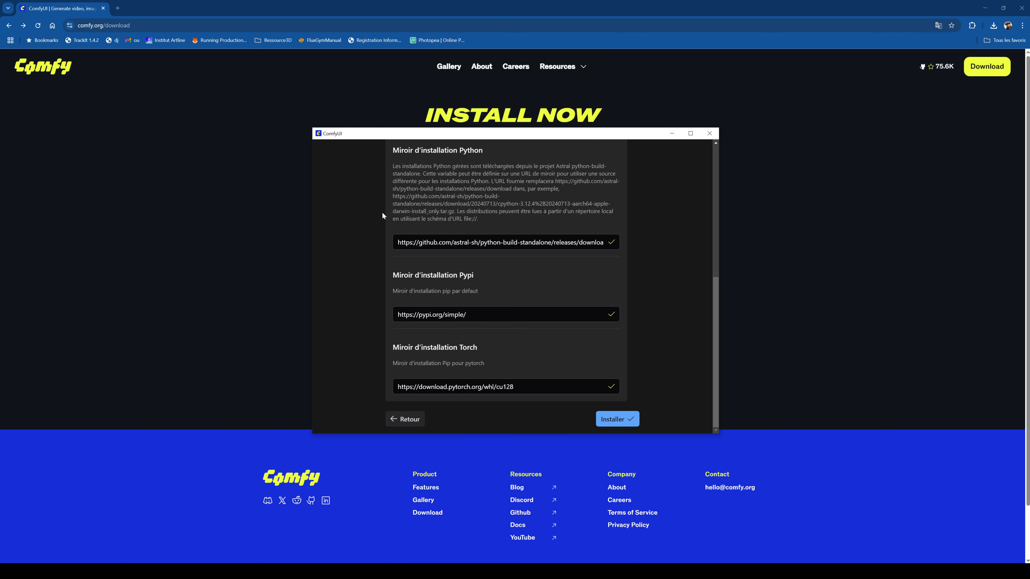
{"action": "scroll", "coordinate": [554, 244], "scroll_direction": "up", "scroll_amount": 6}
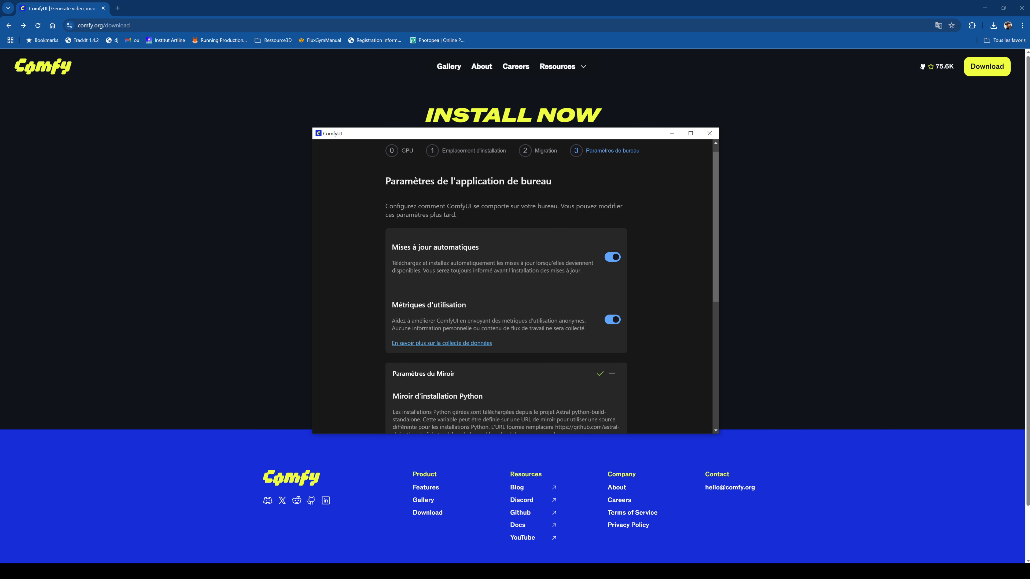
{"action": "scroll", "coordinate": [555, 248], "scroll_direction": "down", "scroll_amount": 6}
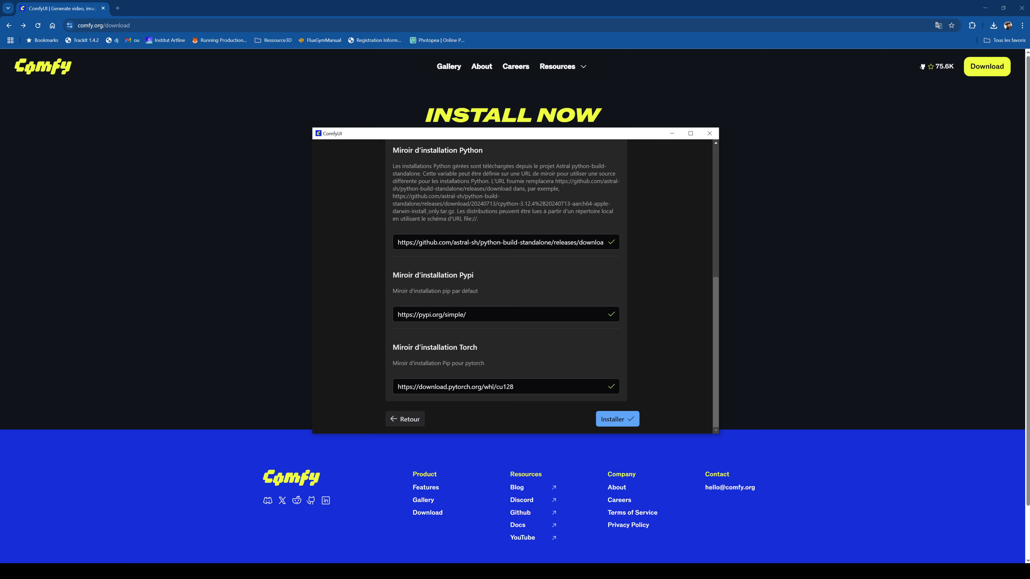
{"action": "left_click", "coordinate": [614, 420]}
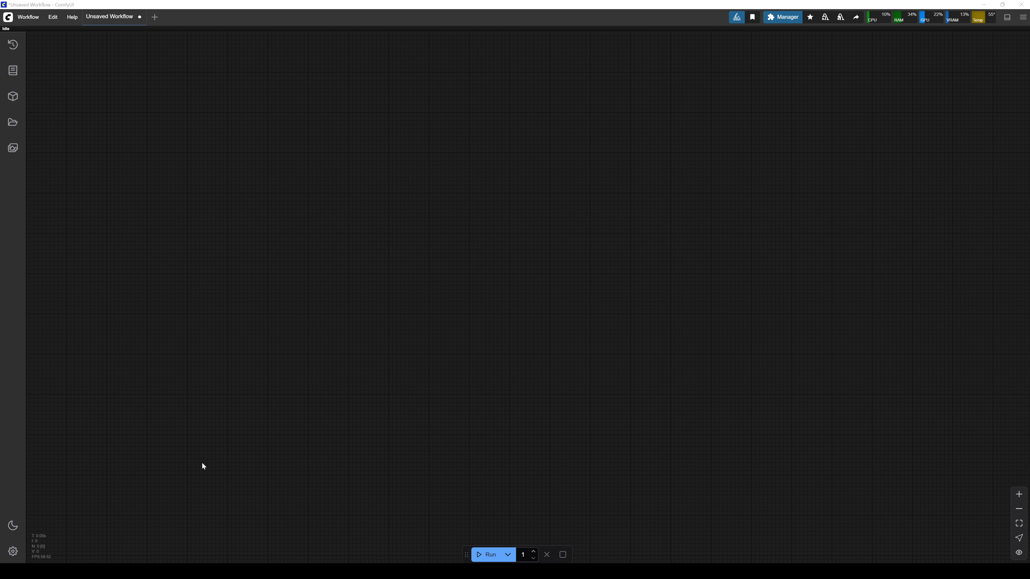
Open the User page of the ComfyUI settings to sign in to the account.
{"action": "left_click", "coordinate": [12, 552]}
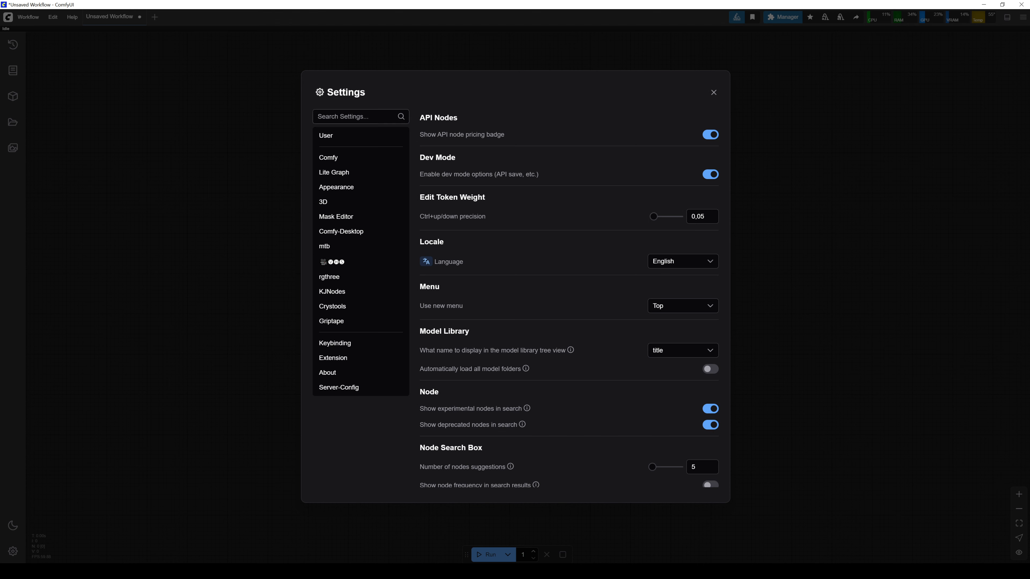
{"action": "left_click", "coordinate": [364, 141]}
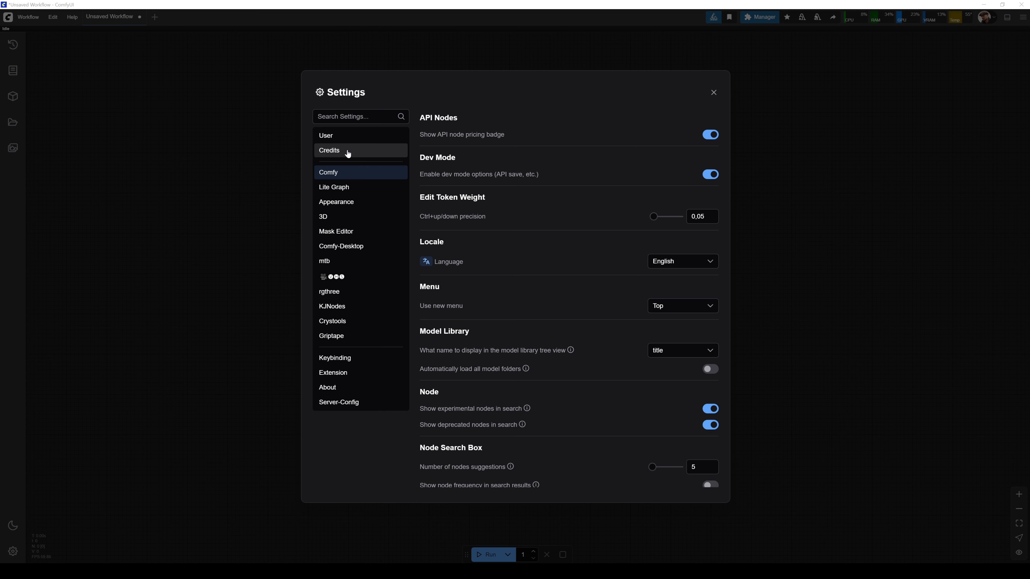
Examine the credit balance, the credit purchase options and the account menu.
{"action": "left_click", "coordinate": [347, 152]}
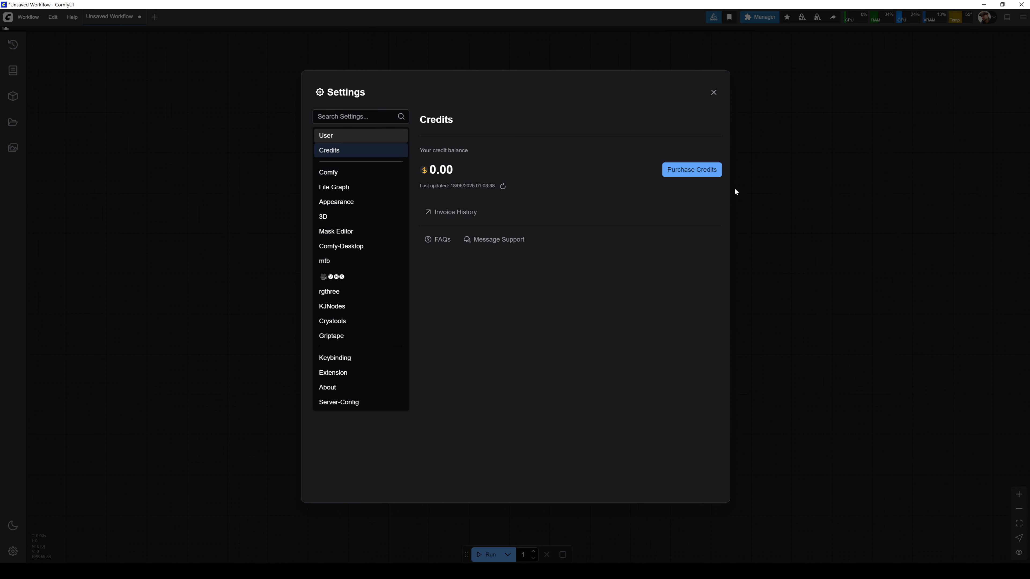
{"action": "left_click", "coordinate": [683, 171]}
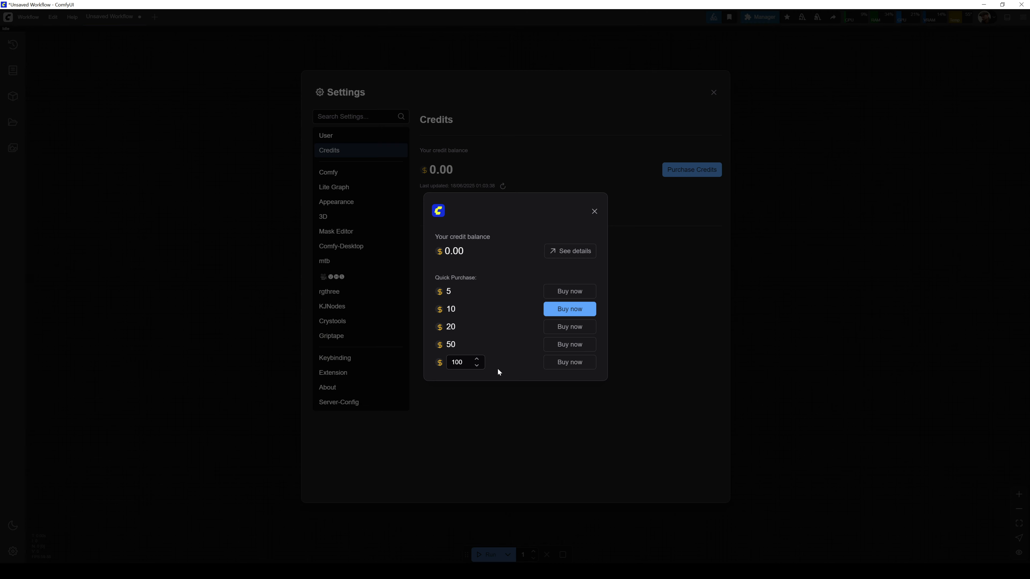
{"action": "left_click", "coordinate": [635, 429]}
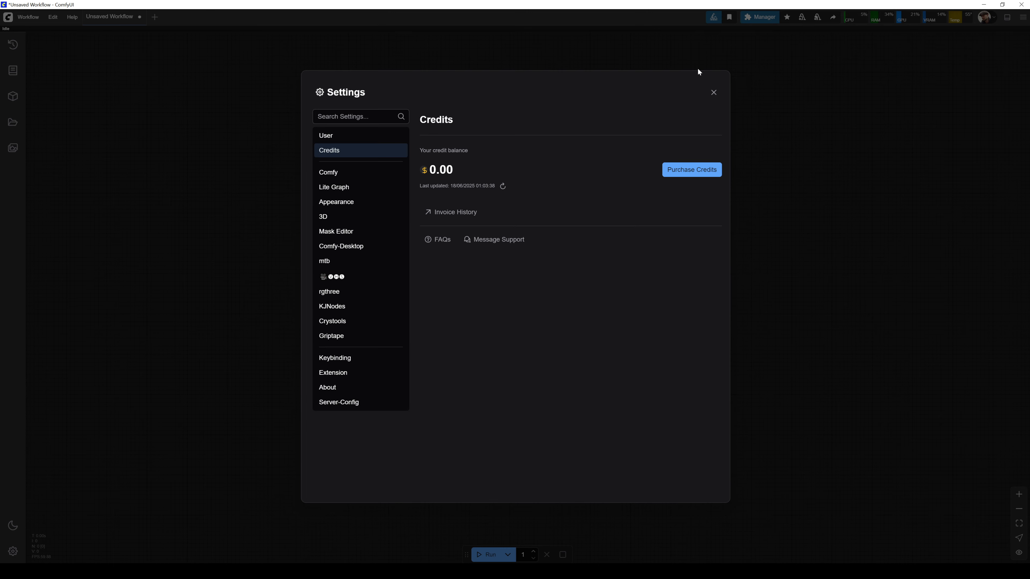
{"action": "left_click", "coordinate": [713, 93]}
{"action": "left_click", "coordinate": [995, 19]}
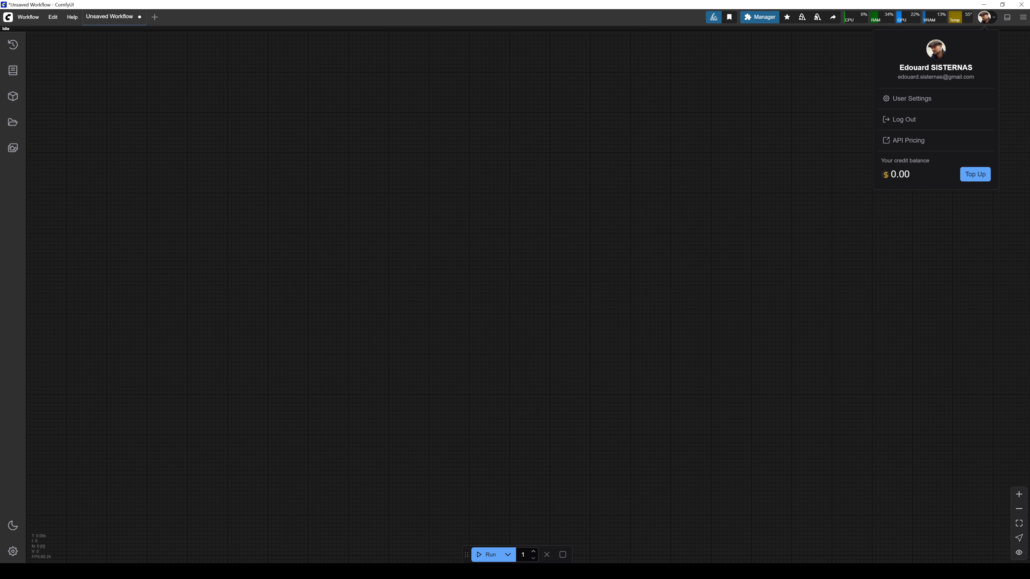
{"action": "left_click", "coordinate": [791, 230]}
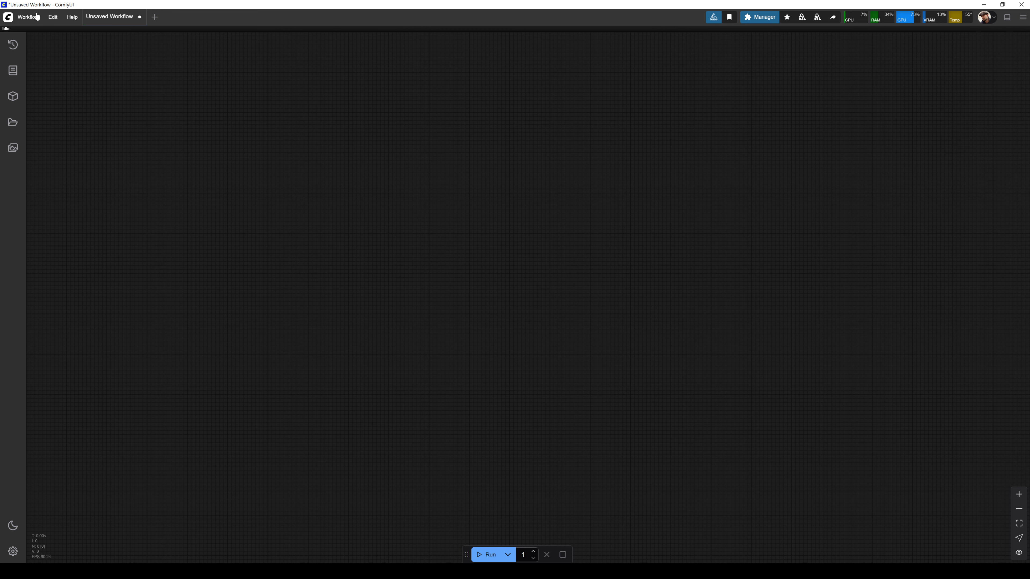
Browse the Image API and Video API categories of the workflow templates.
{"action": "left_click", "coordinate": [29, 21]}
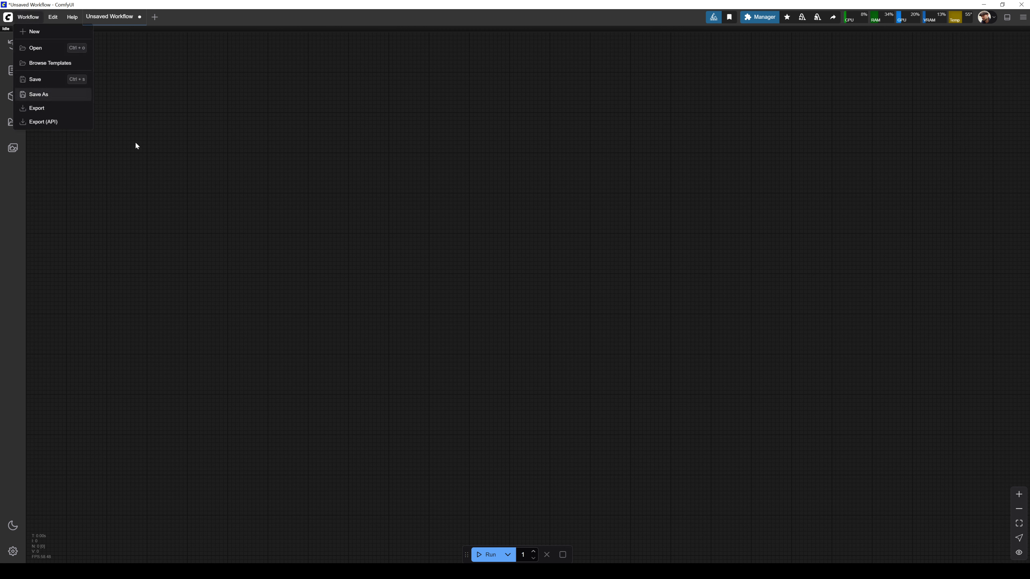
{"action": "left_click", "coordinate": [52, 18]}
{"action": "left_click", "coordinate": [28, 17]}
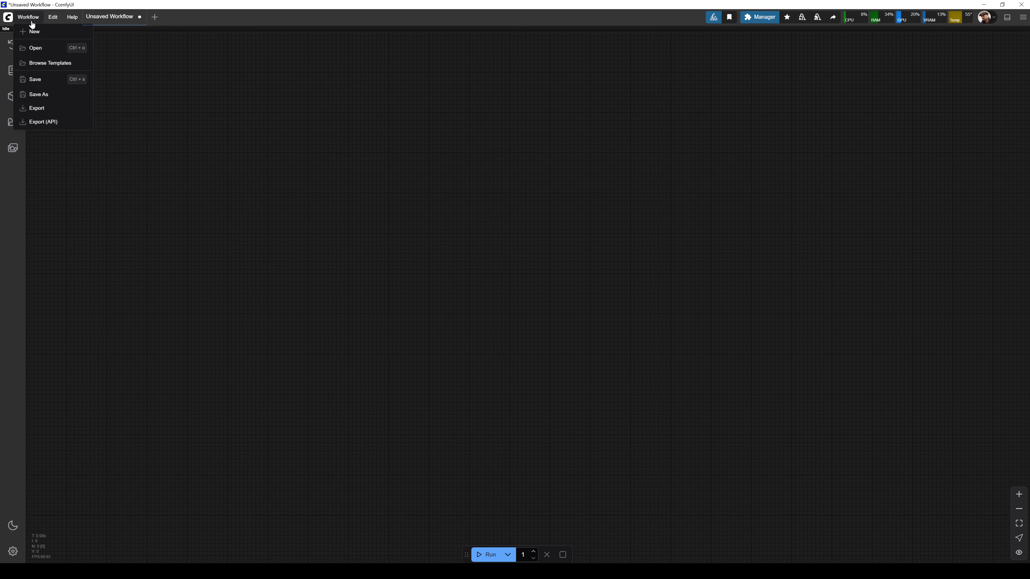
{"action": "left_click", "coordinate": [50, 64]}
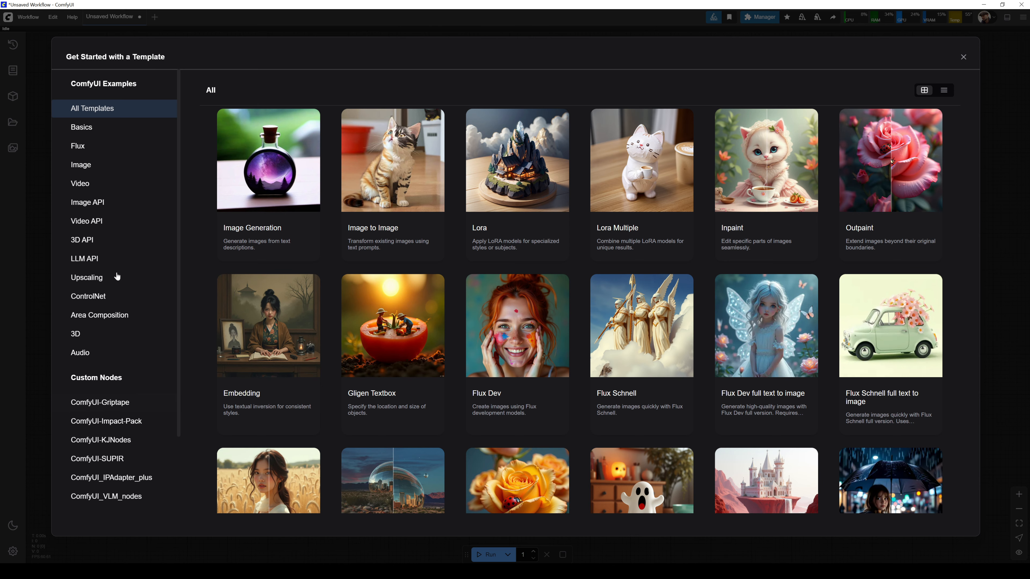
{"action": "left_click", "coordinate": [103, 219]}
{"action": "left_click", "coordinate": [108, 203]}
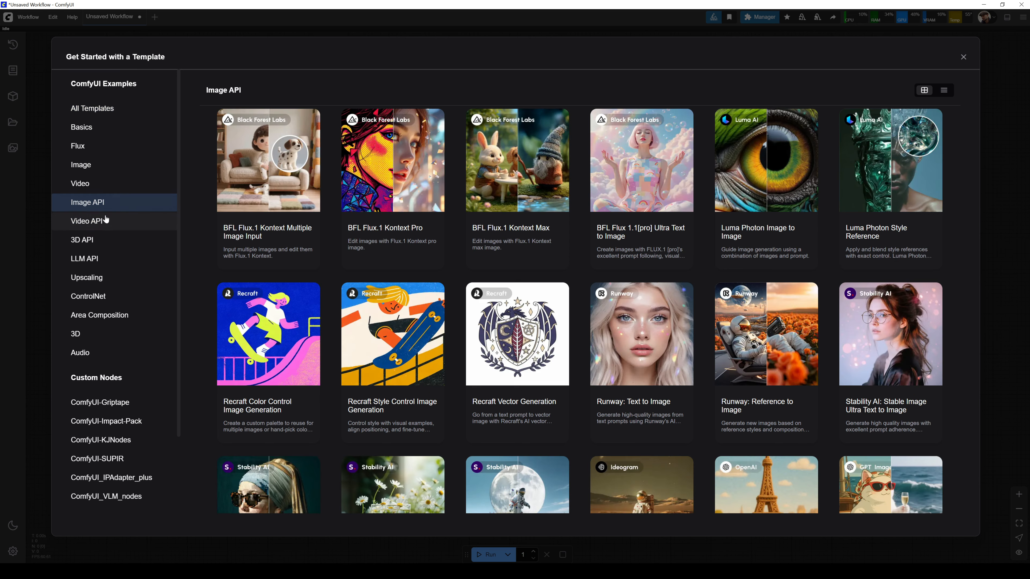
{"action": "left_click", "coordinate": [108, 221]}
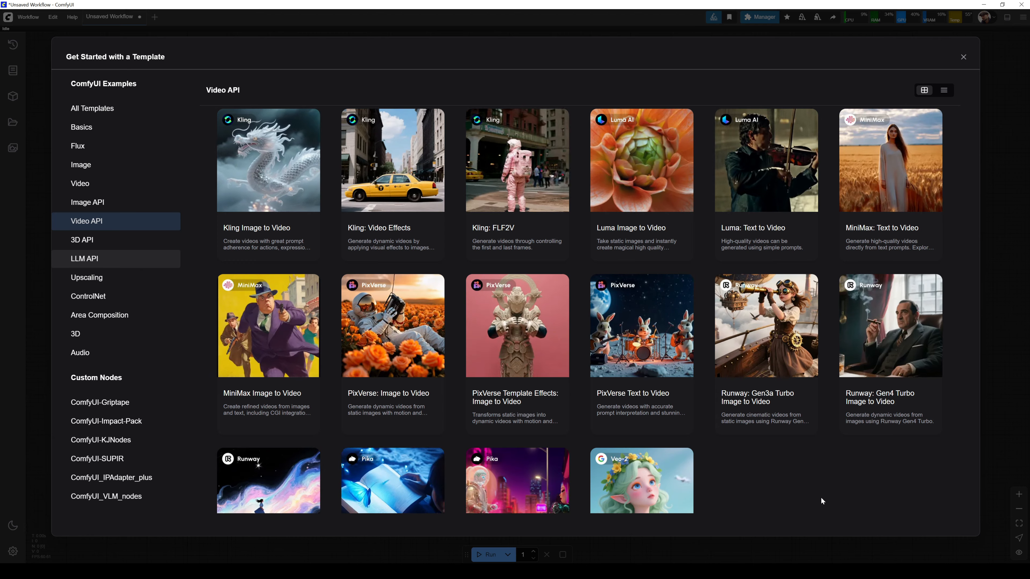